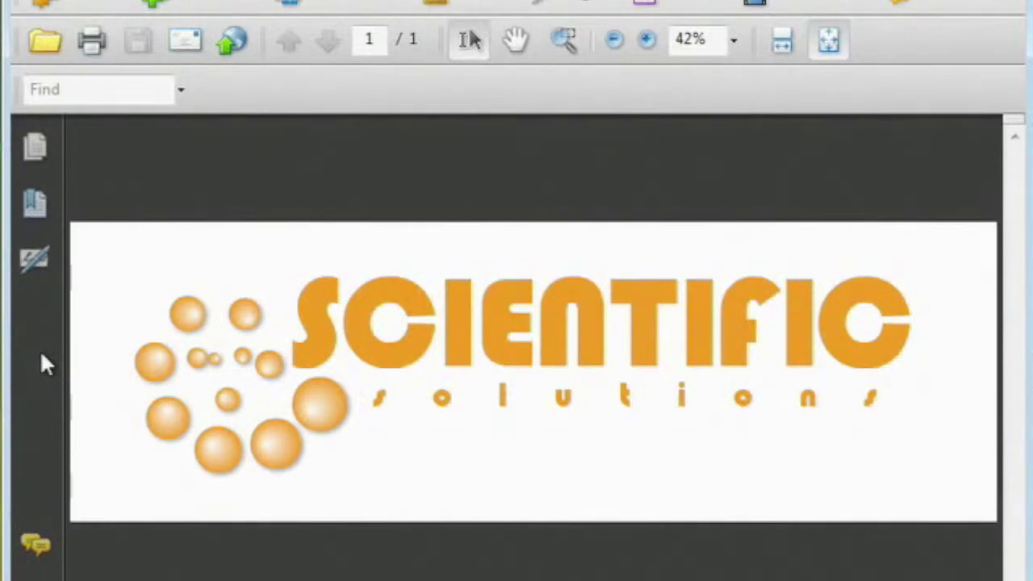
Show the page thumbnails for ScientifSolutions.pdf in the navigation pane.
click(35, 150)
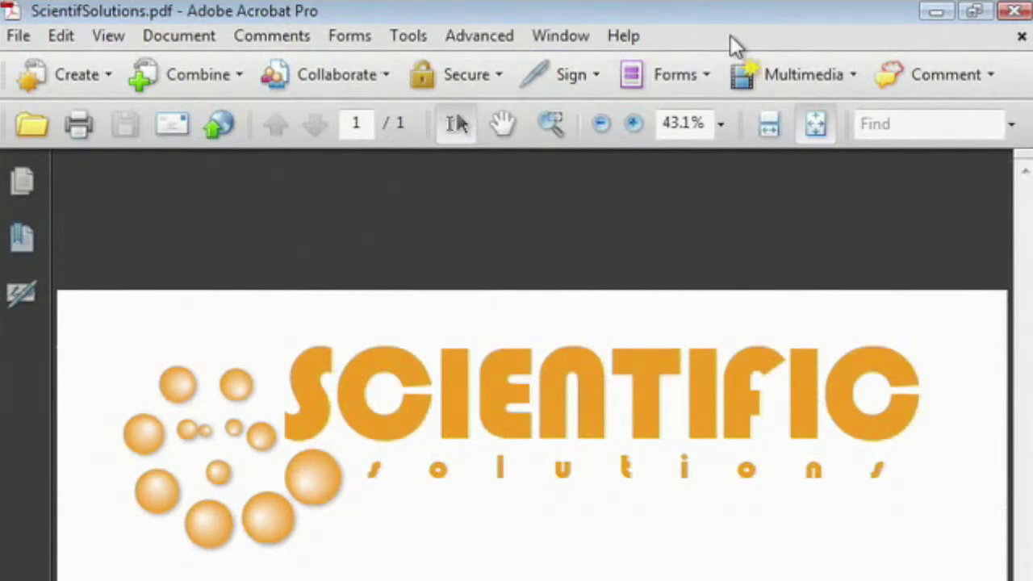
Hide the menu bar using the View menu.
click(108, 36)
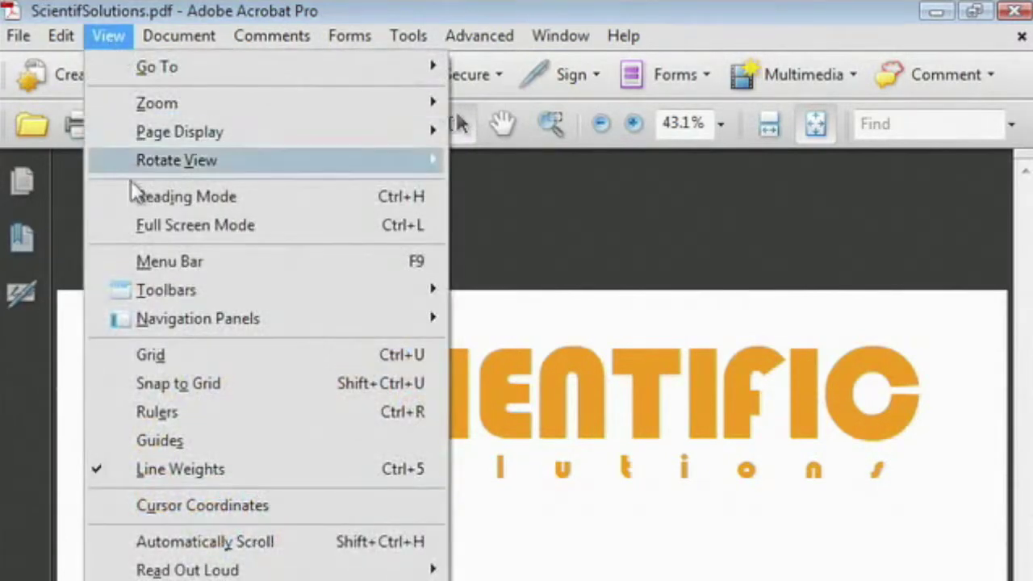
click(149, 261)
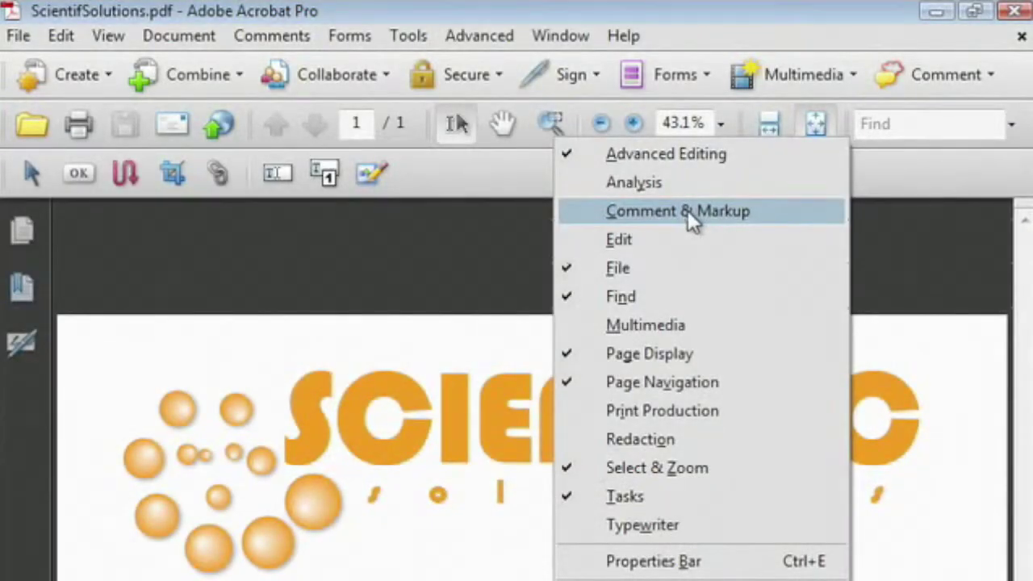
Show the floating Comment & Markup toolbar and dock it beneath the existing toolbar rows.
click(687, 210)
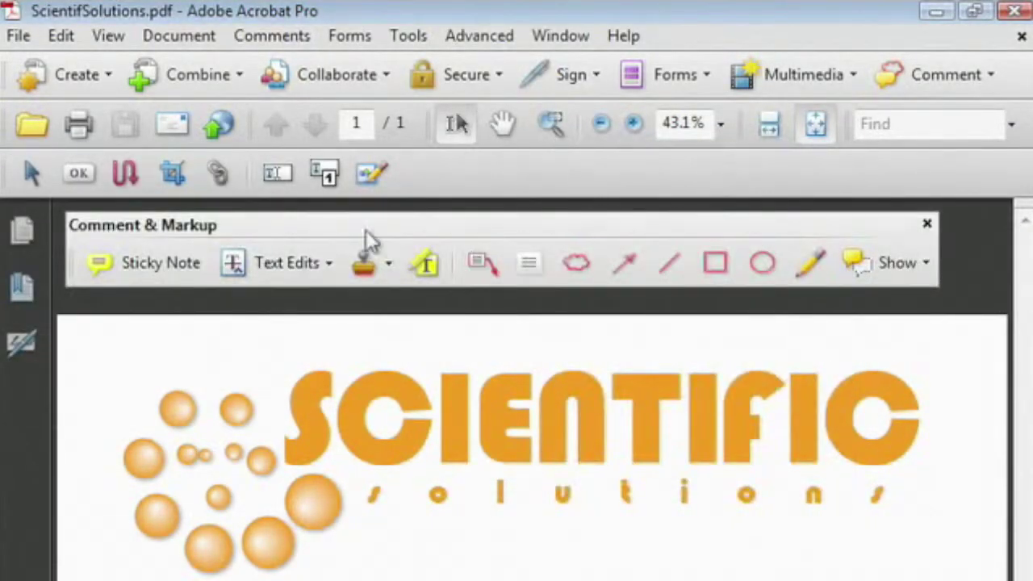
drag(345, 228, 479, 256)
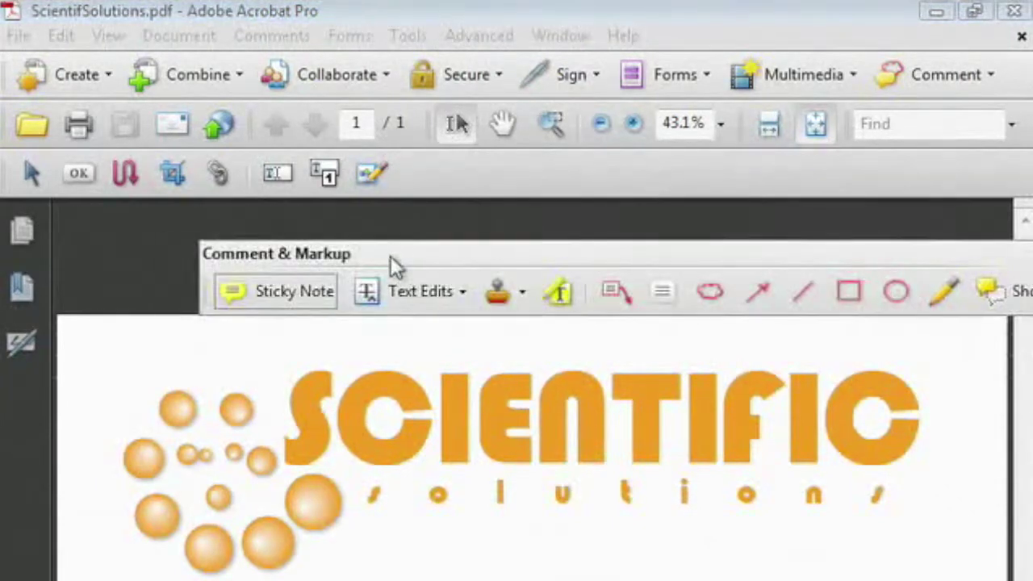
drag(390, 258, 276, 250)
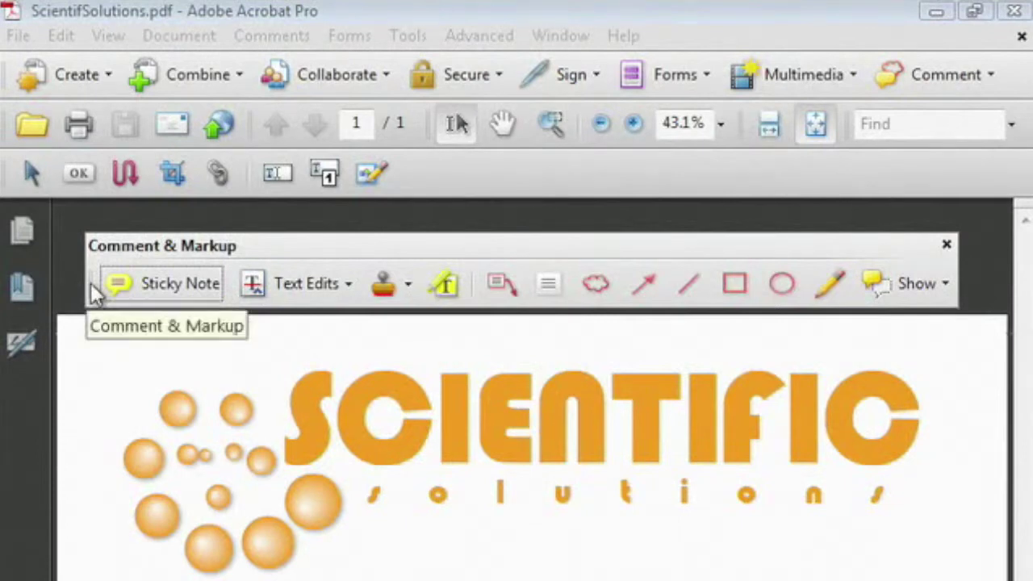
mouse_move(103, 292)
mouse_down()
mouse_move(404, 187)
mouse_move(415, 218)
mouse_up()
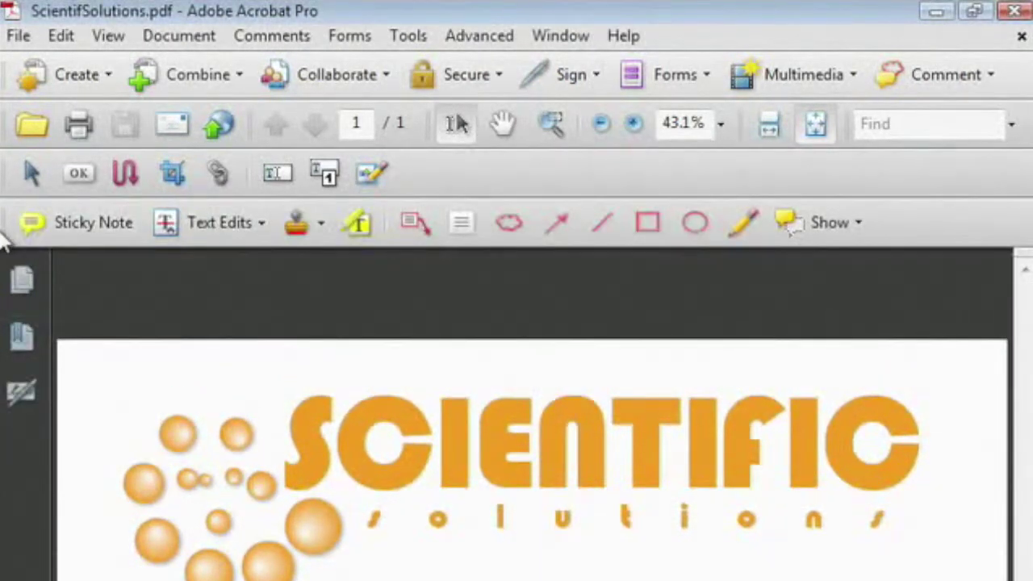